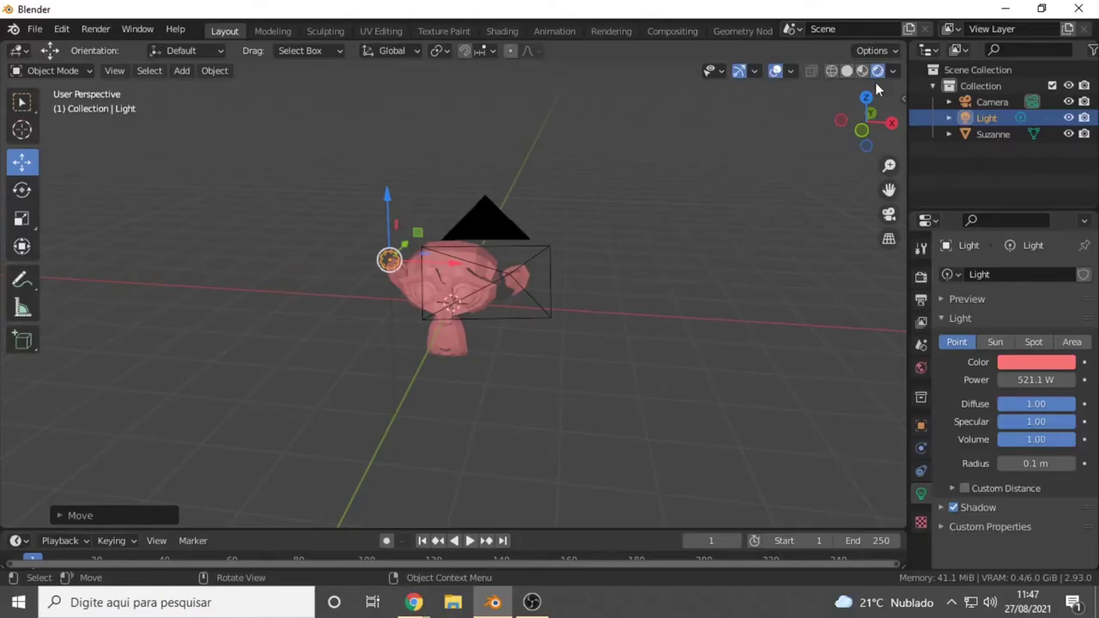
Orbit and zoom in, then switch to Camera Perspective so Suzanne sits in frame
mouse_move(875, 81)
middle_mouse_down()
mouse_move(732, 217)
mouse_move(712, 213)
middle_mouse_up()
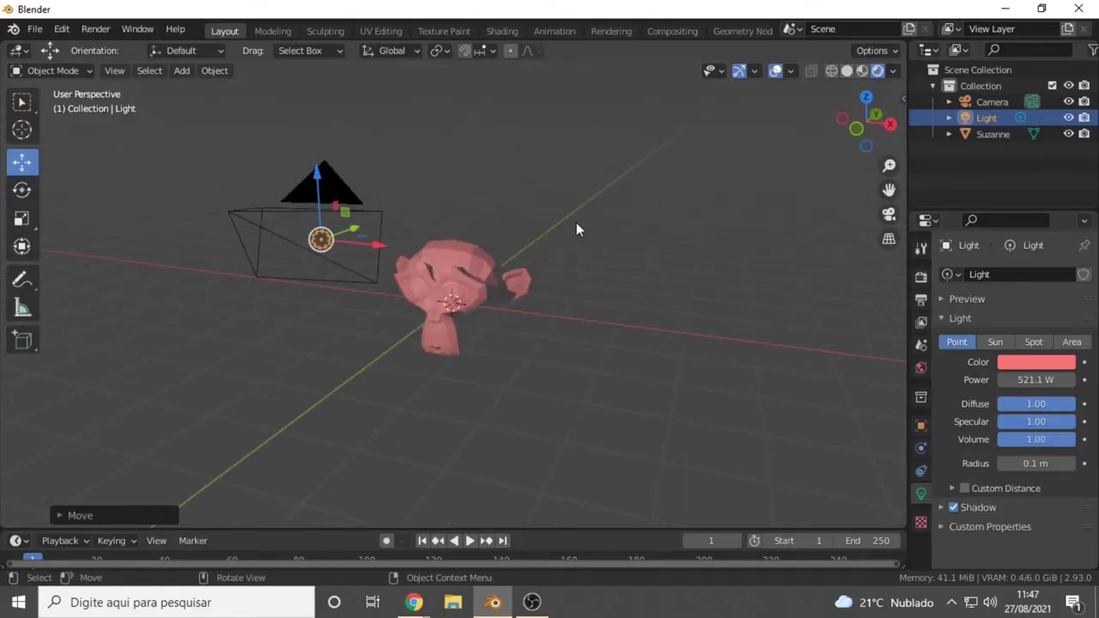
scroll(575, 225, "up", 3)
scroll(575, 225, "up", 2)
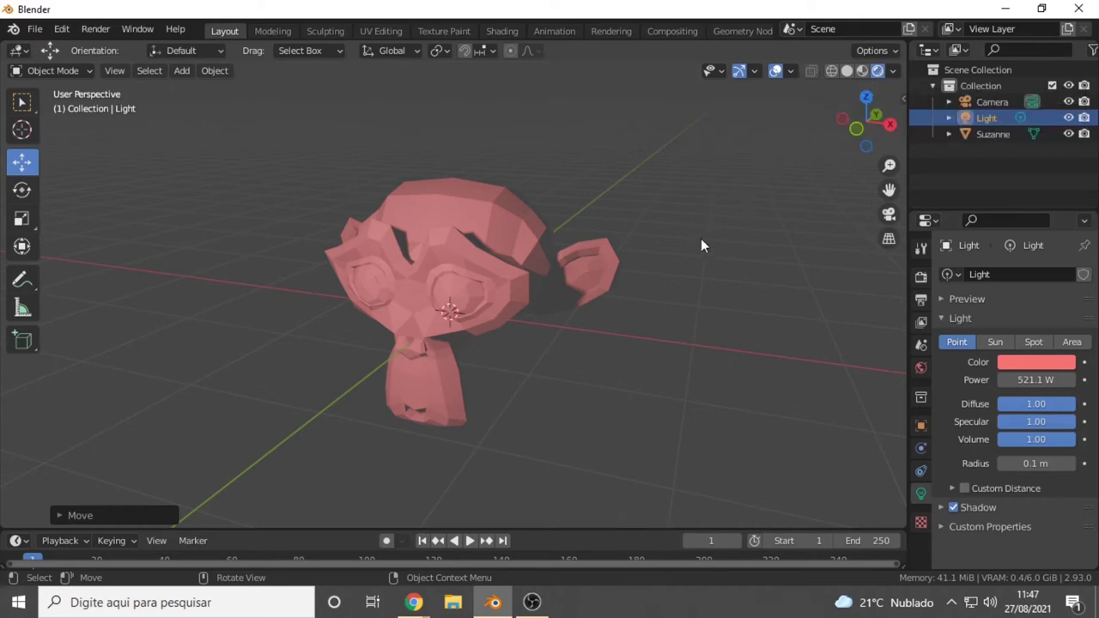
key("KP_0")
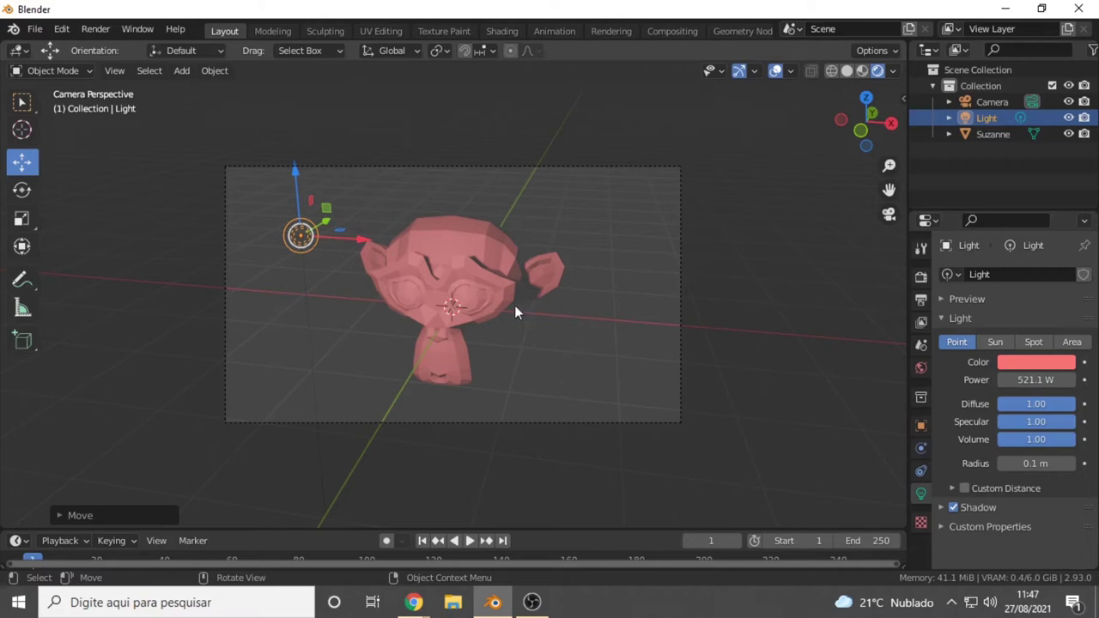
Add a cube mesh and move it along X to the right of Suzanne
left_click(488, 254)
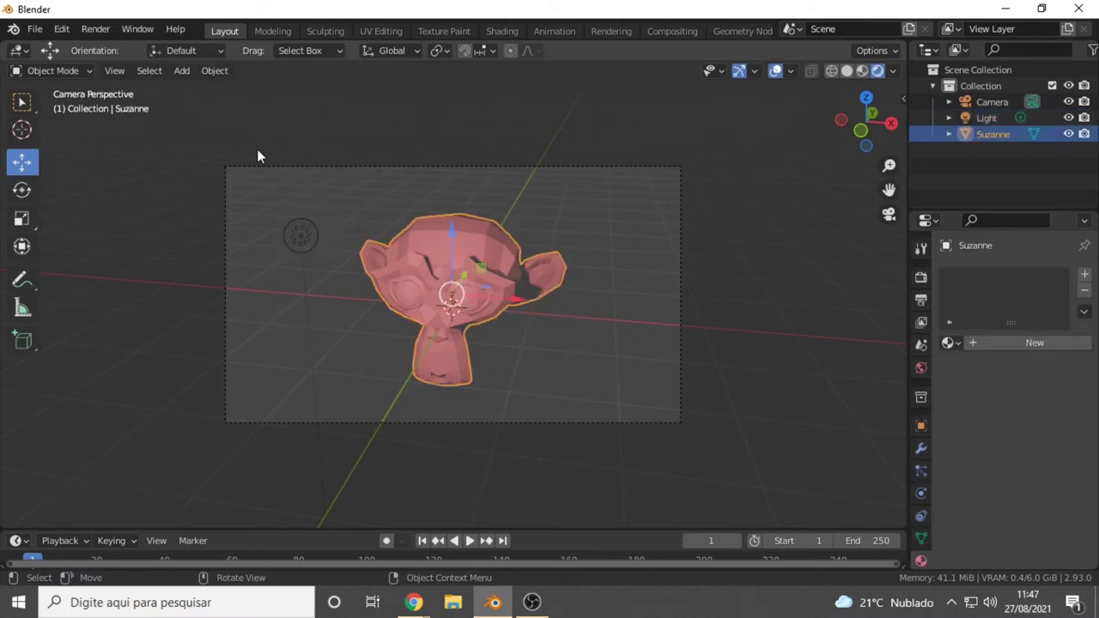
left_click(215, 70)
mouse_move(181, 71)
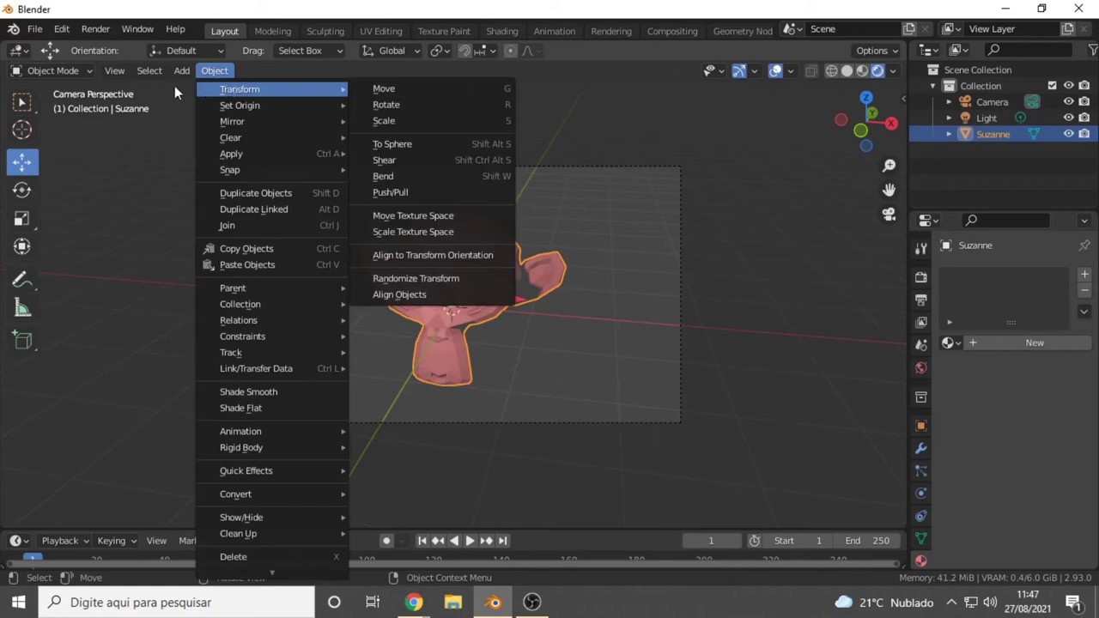
mouse_move(204, 89)
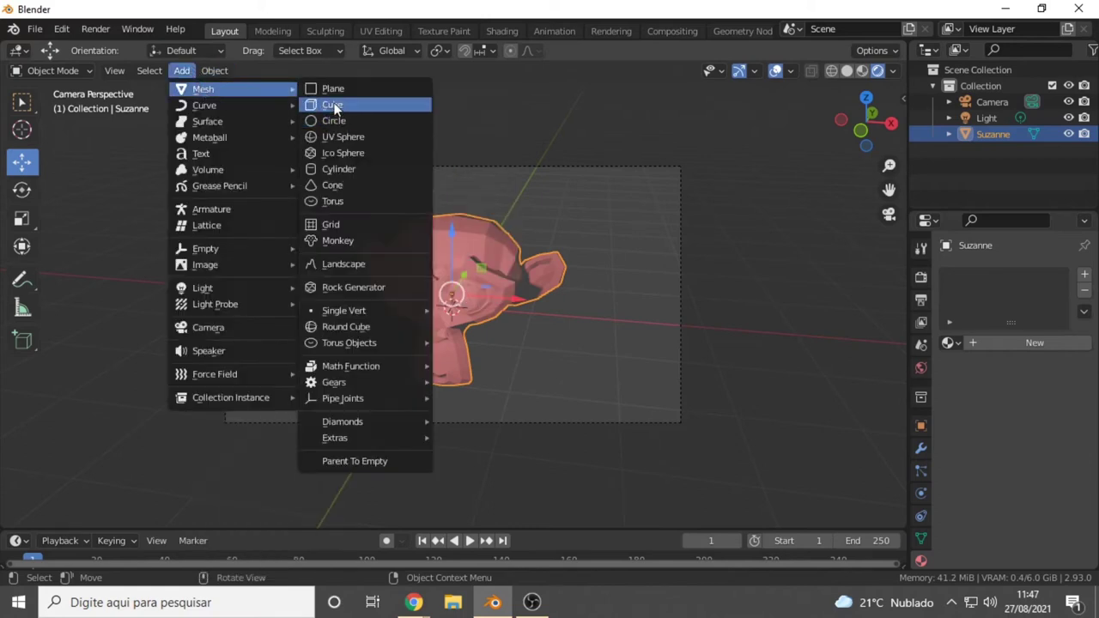
left_click(326, 104)
key("g")
key("x")
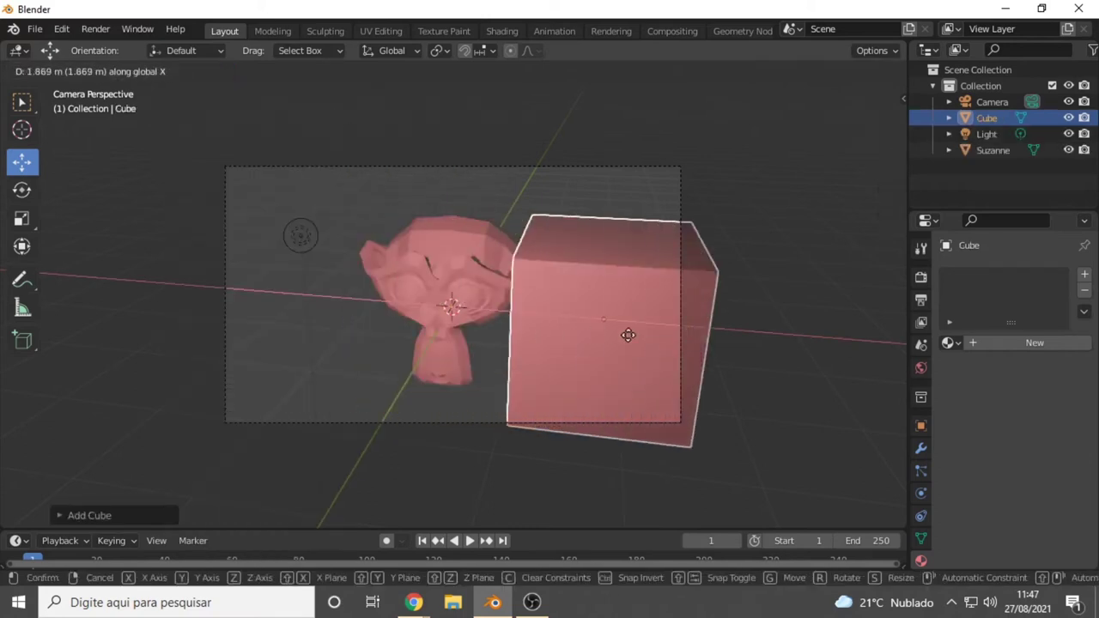
left_click(707, 328)
left_click(722, 192)
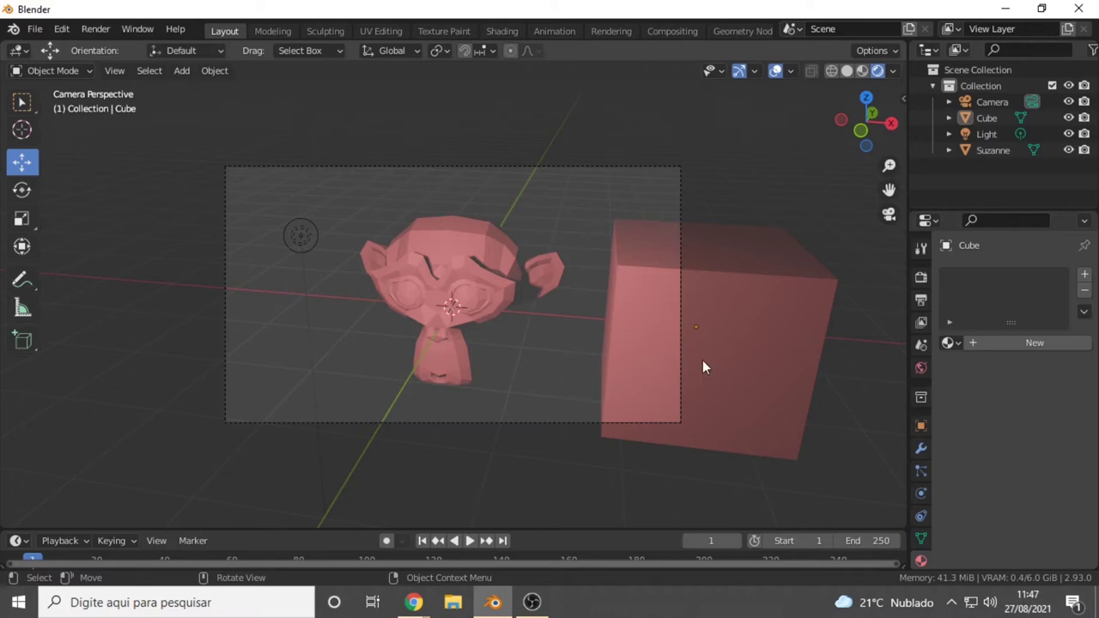
left_click(724, 321)
left_click(743, 181)
Open Render Properties and check the engine list, leaving it on Eevee
left_click(921, 278)
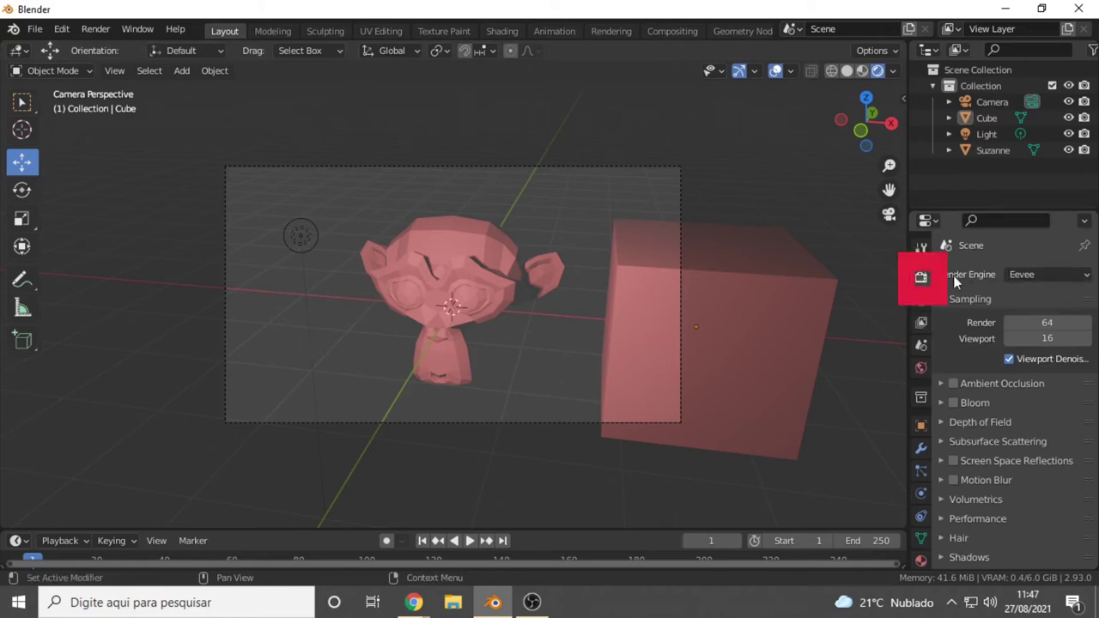
left_click(1034, 274)
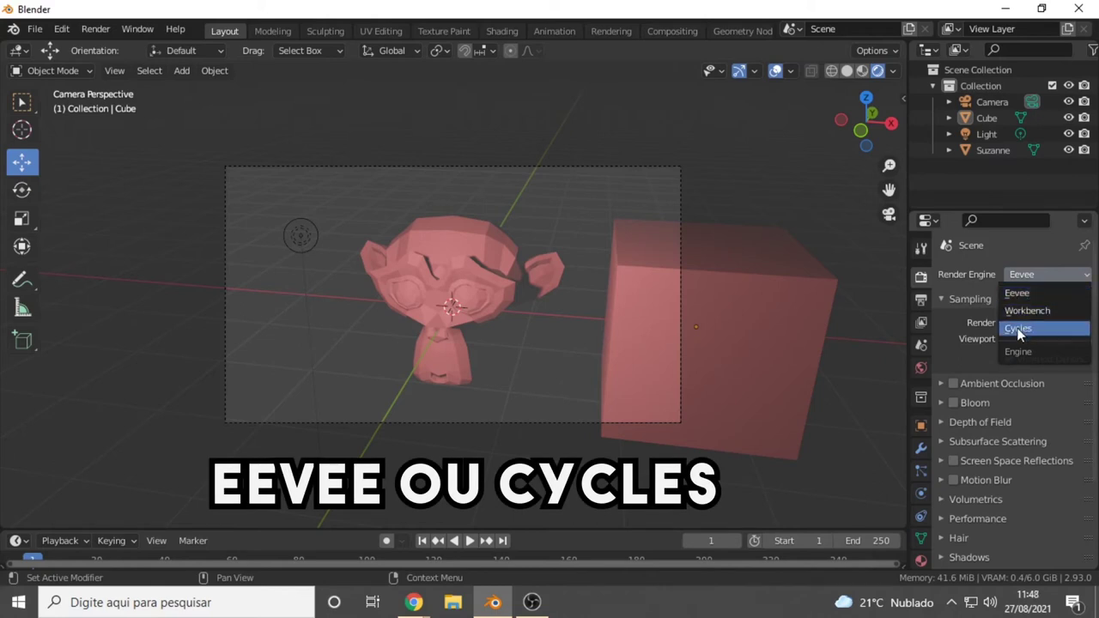
left_click(1025, 274)
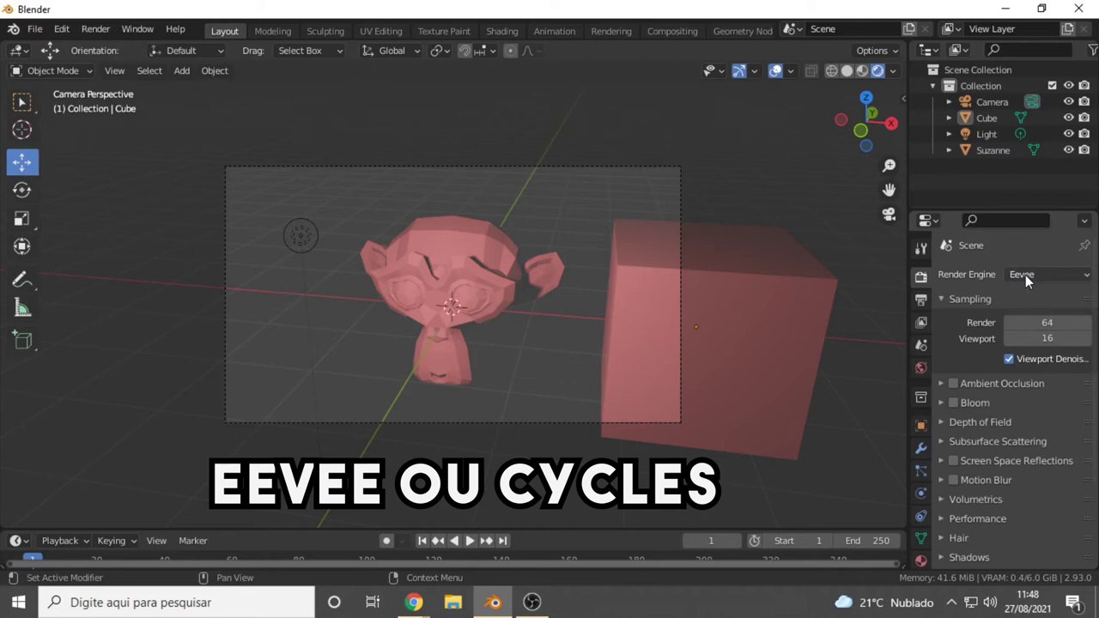
Select and deselect the light, then show the render engine choices again
left_click(313, 239)
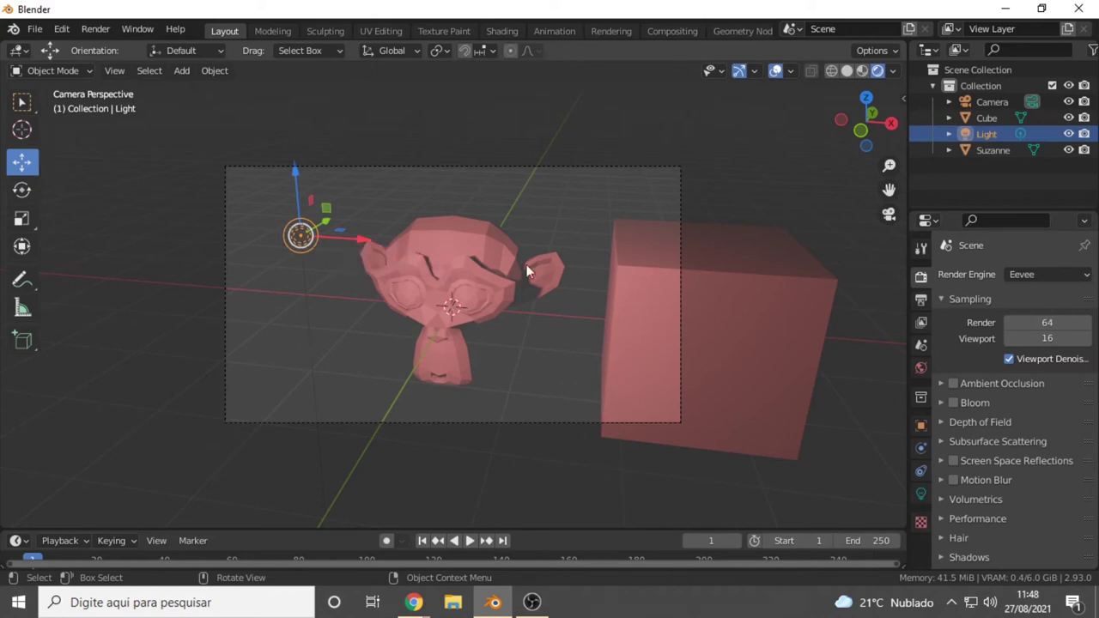
left_click(755, 188)
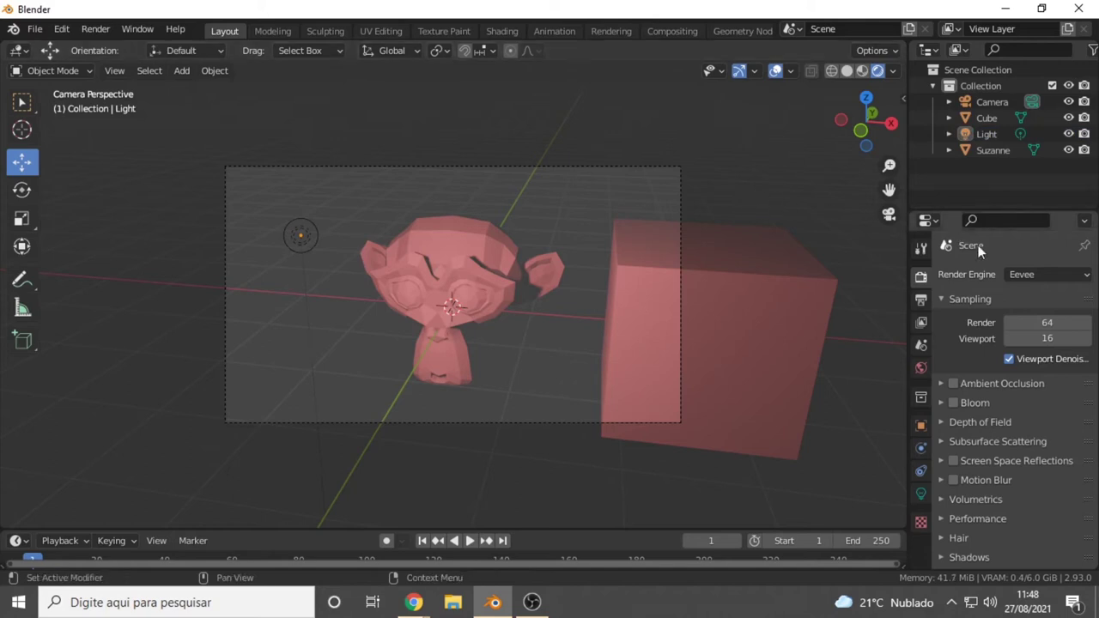
left_click(1028, 272)
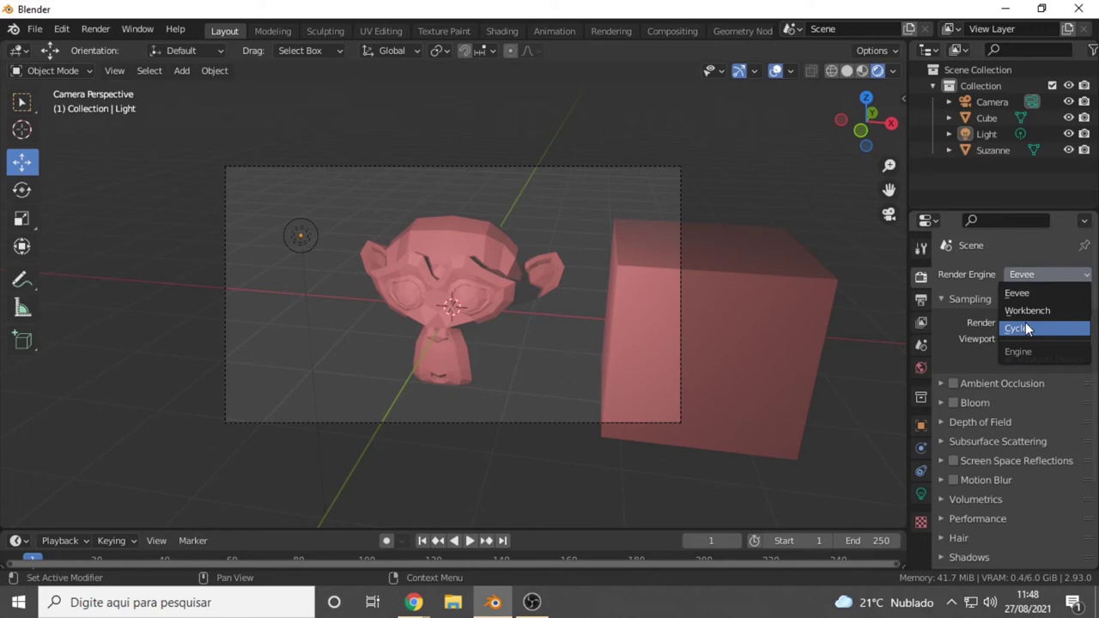
left_click(1025, 328)
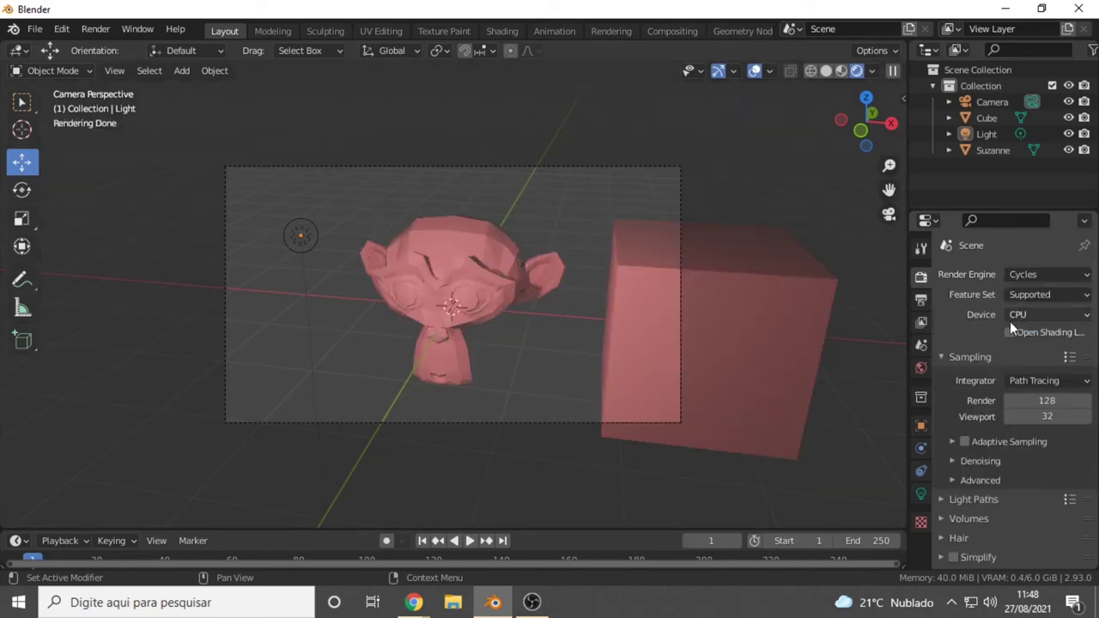
scroll(477, 300, "up", 3)
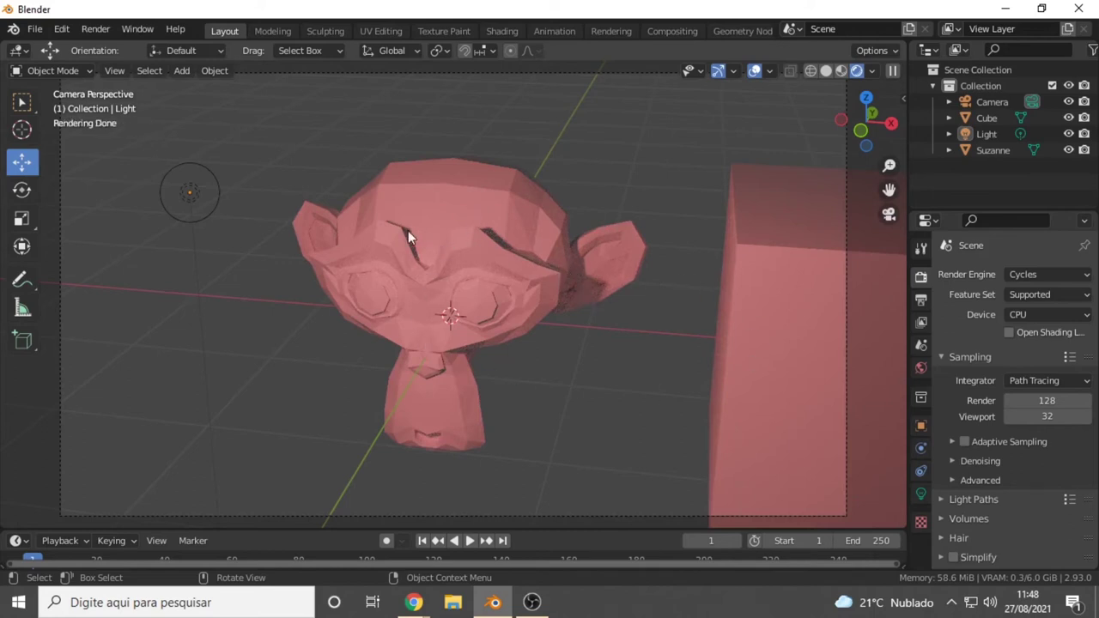
scroll(590, 323, "down", 1)
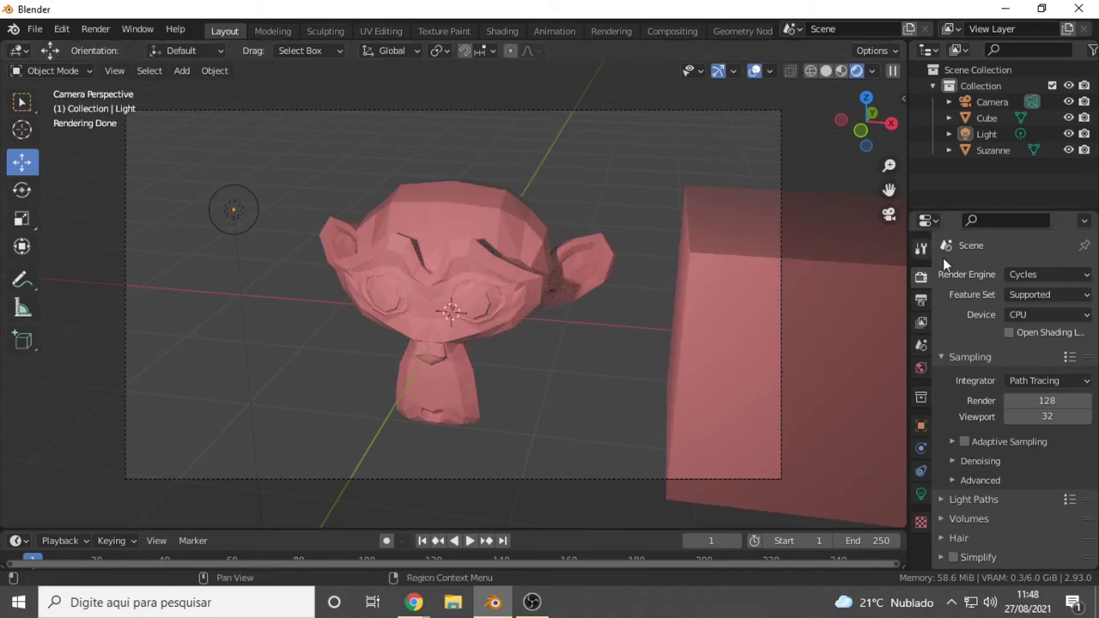
left_click(1025, 274)
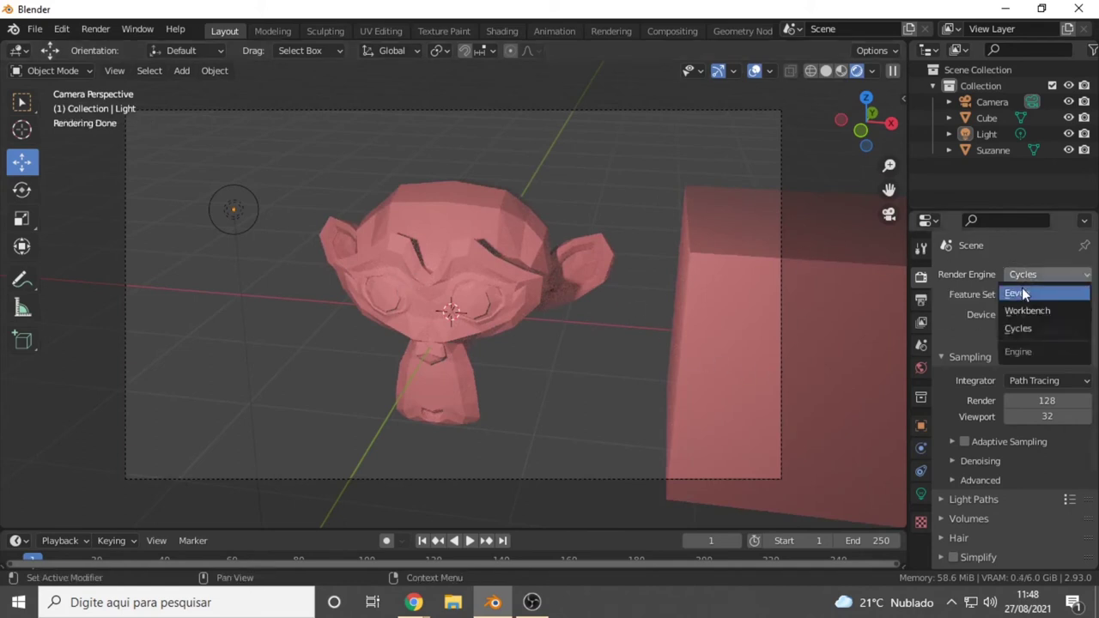
left_click(1017, 293)
left_click(1025, 274)
left_click(1021, 328)
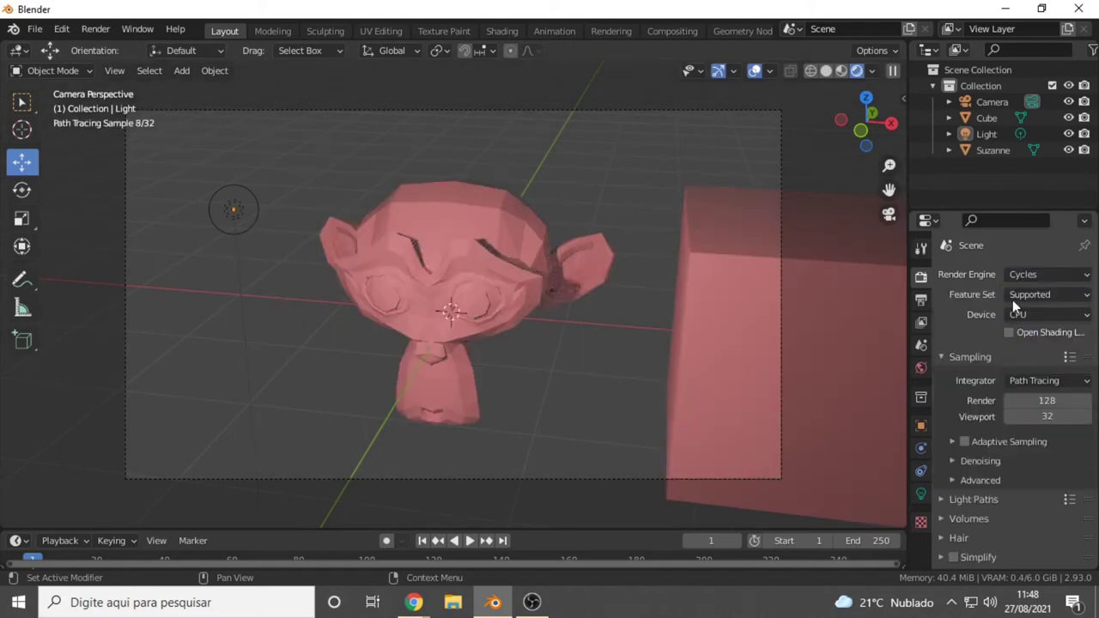
left_click(1023, 271)
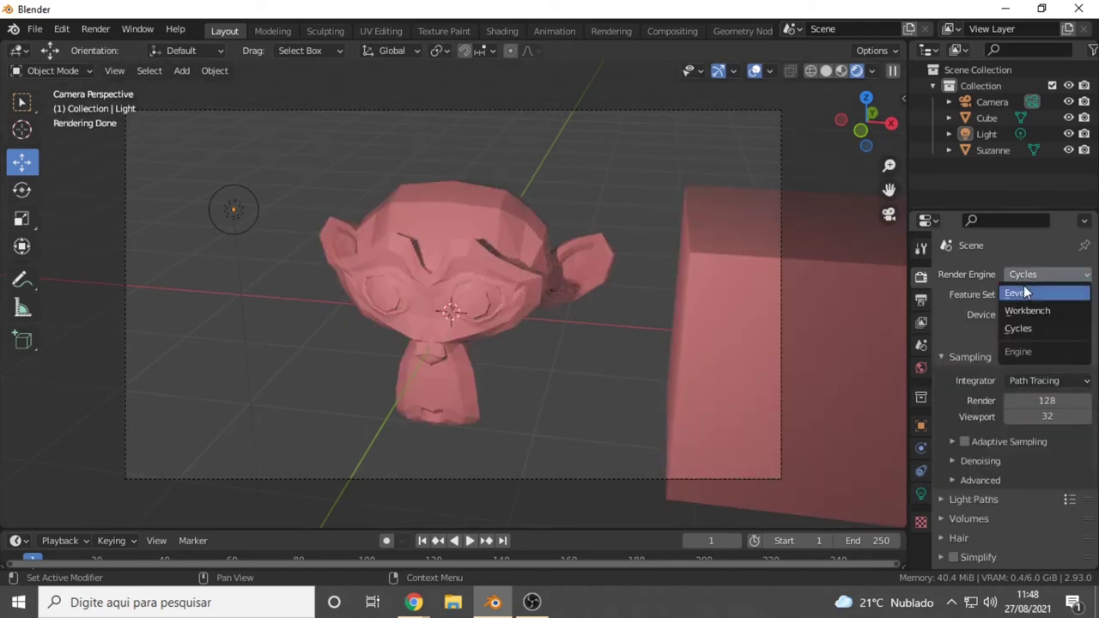
left_click(1017, 293)
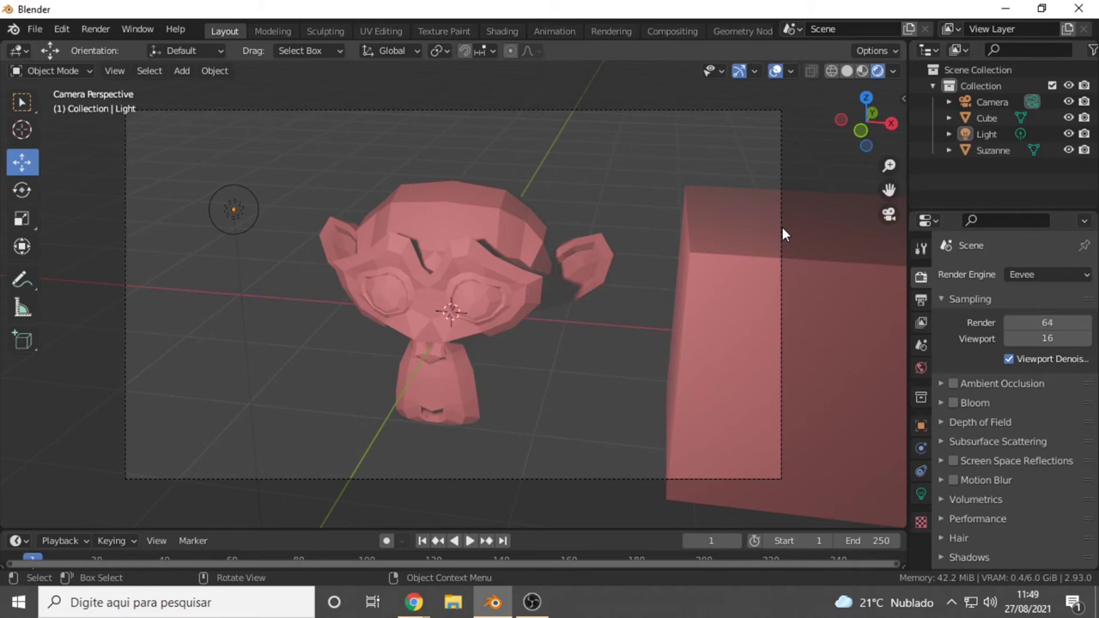
Set the render engine to Cycles and reframe the viewport around the whole scene
left_click(1023, 276)
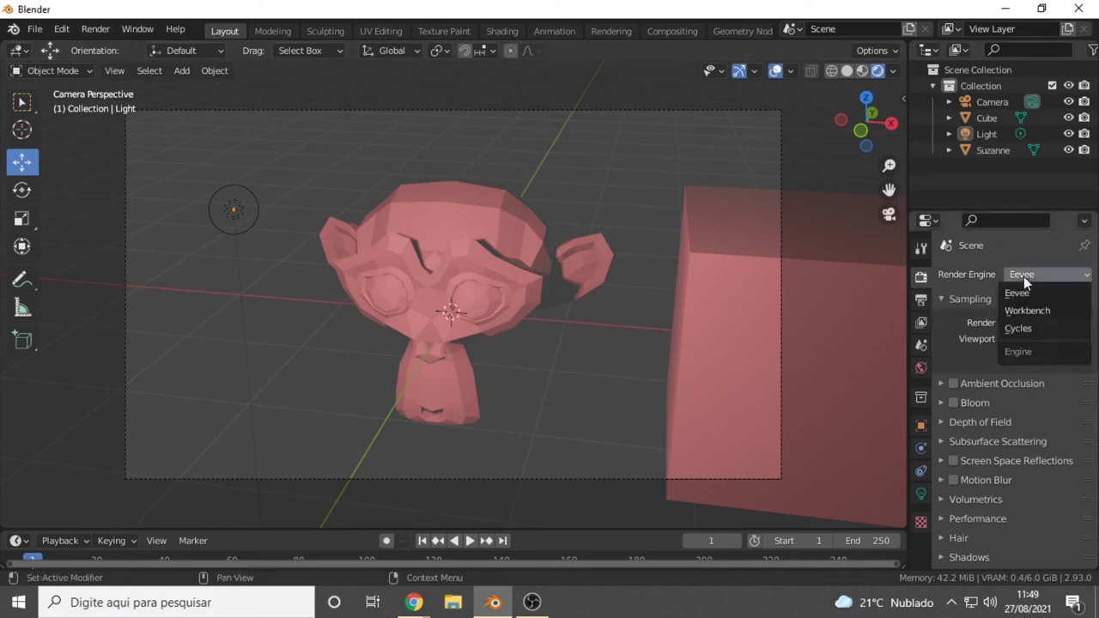
left_click(1027, 325)
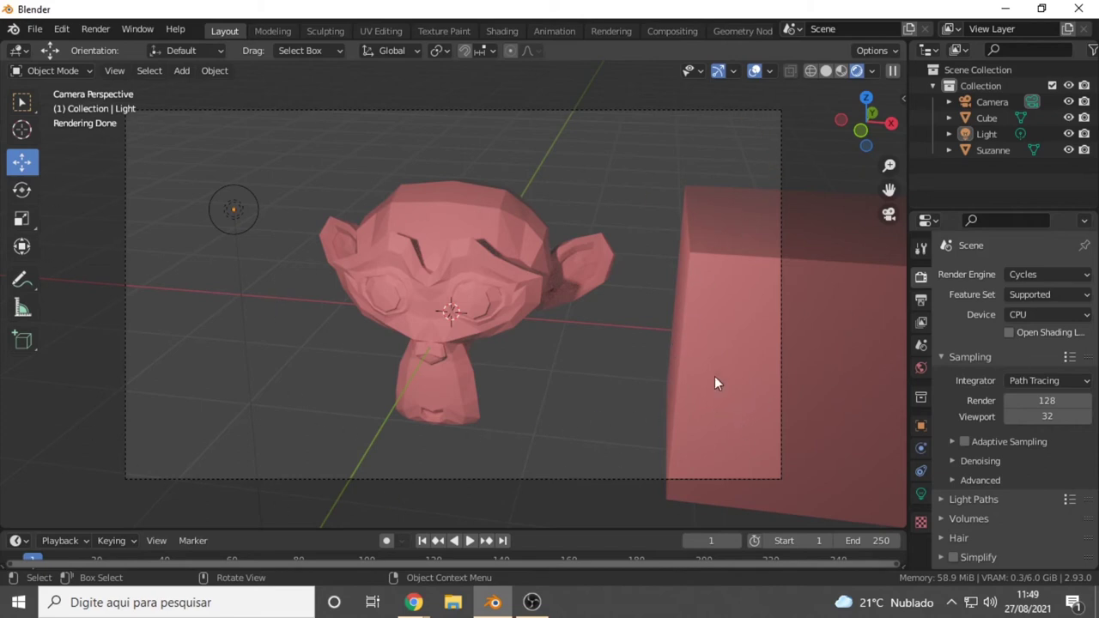
left_click(751, 345)
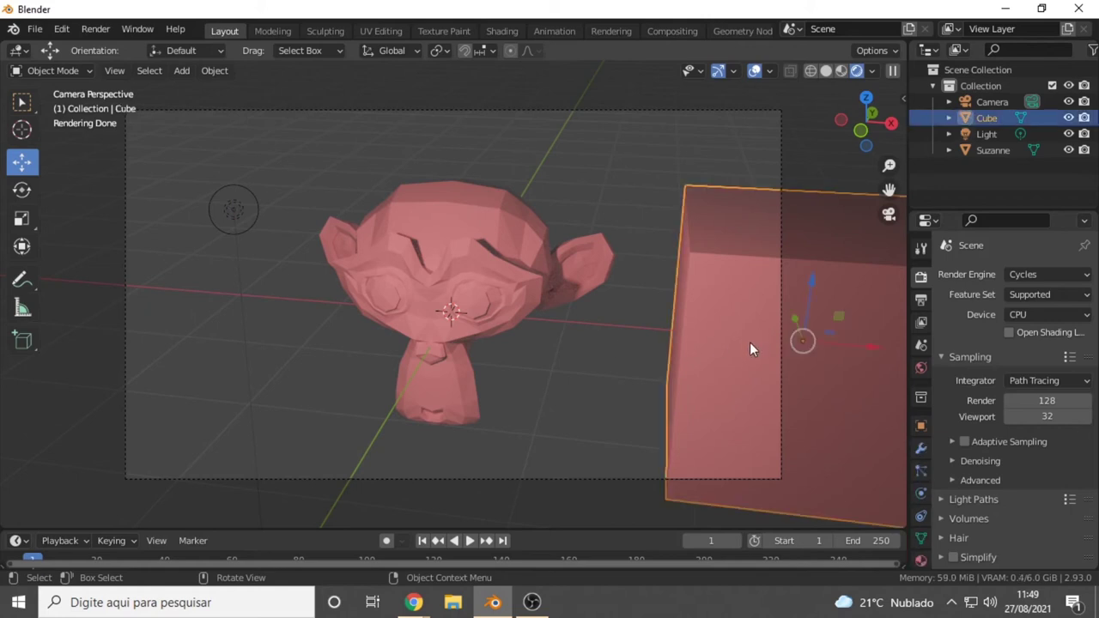
left_click(649, 447)
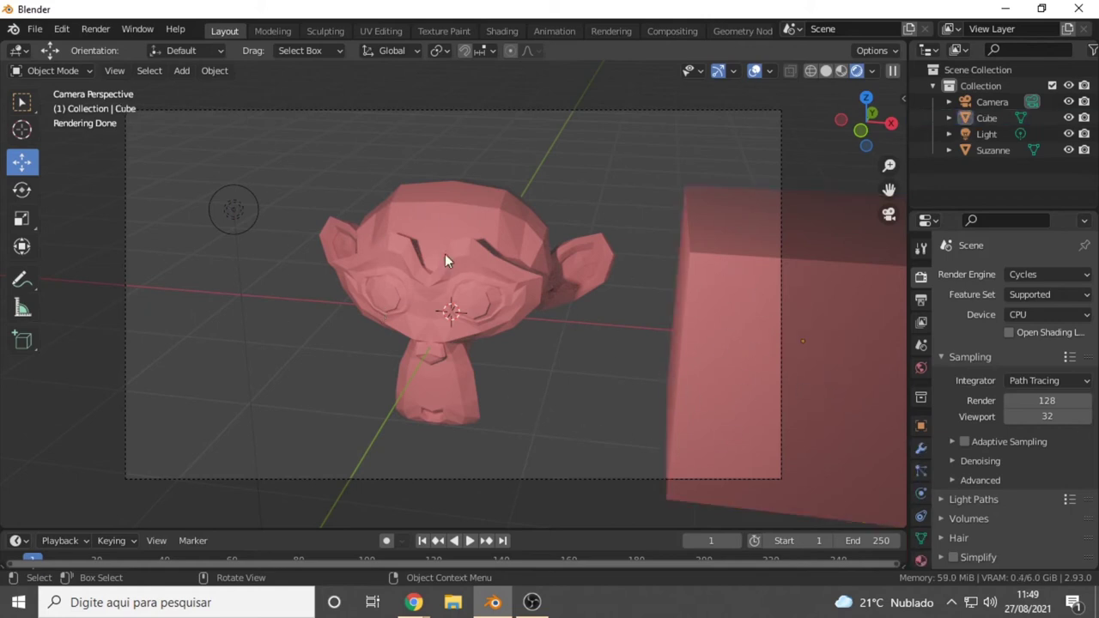
middle_click_drag(338, 339, 535, 282)
scroll(608, 248, "down", 3)
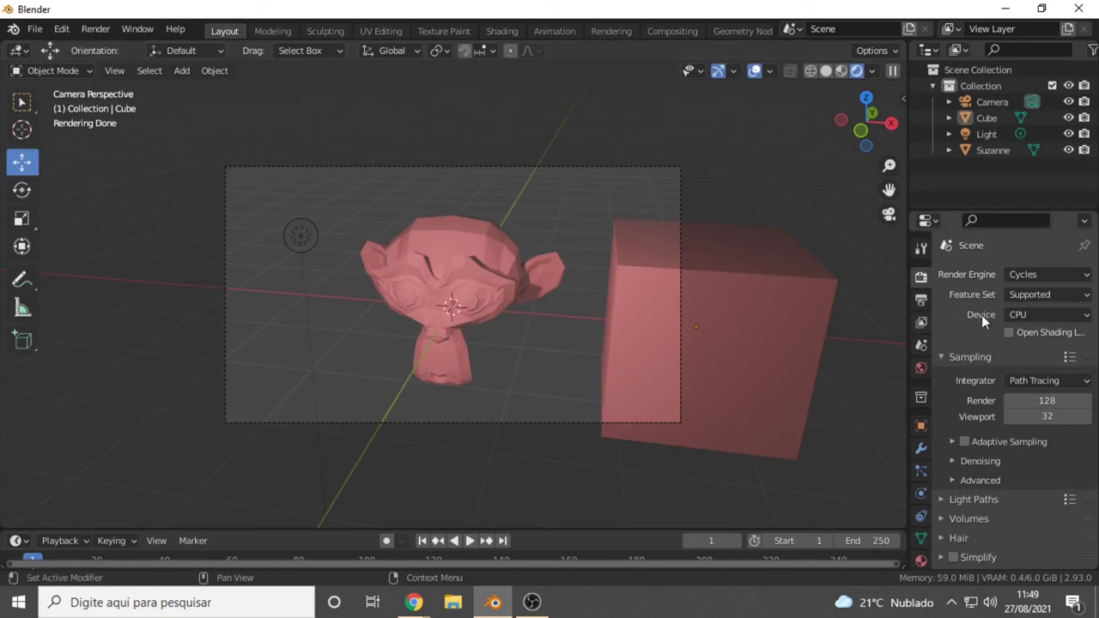
left_click(921, 302)
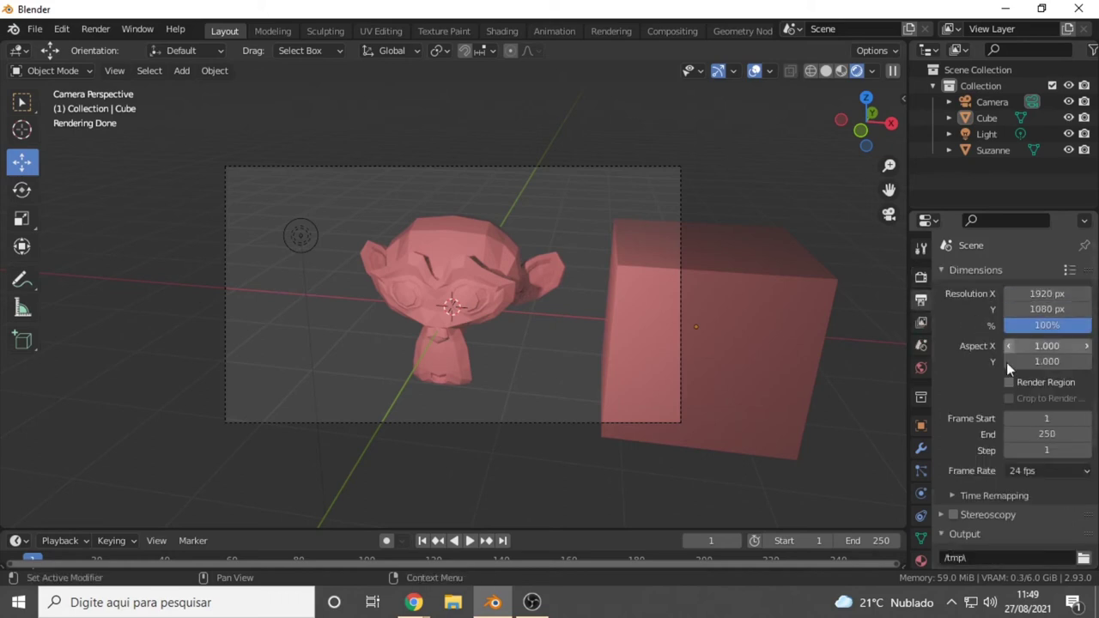
scroll(972, 420, "down", 2)
scroll(1080, 483, "down", 1)
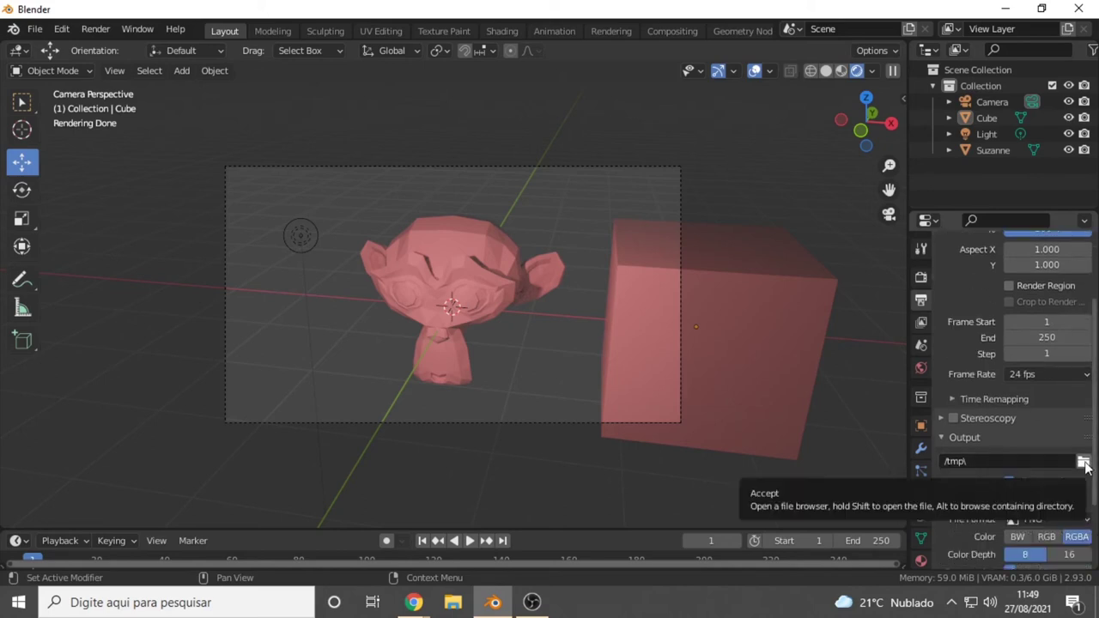
scroll(987, 499, "down", 2)
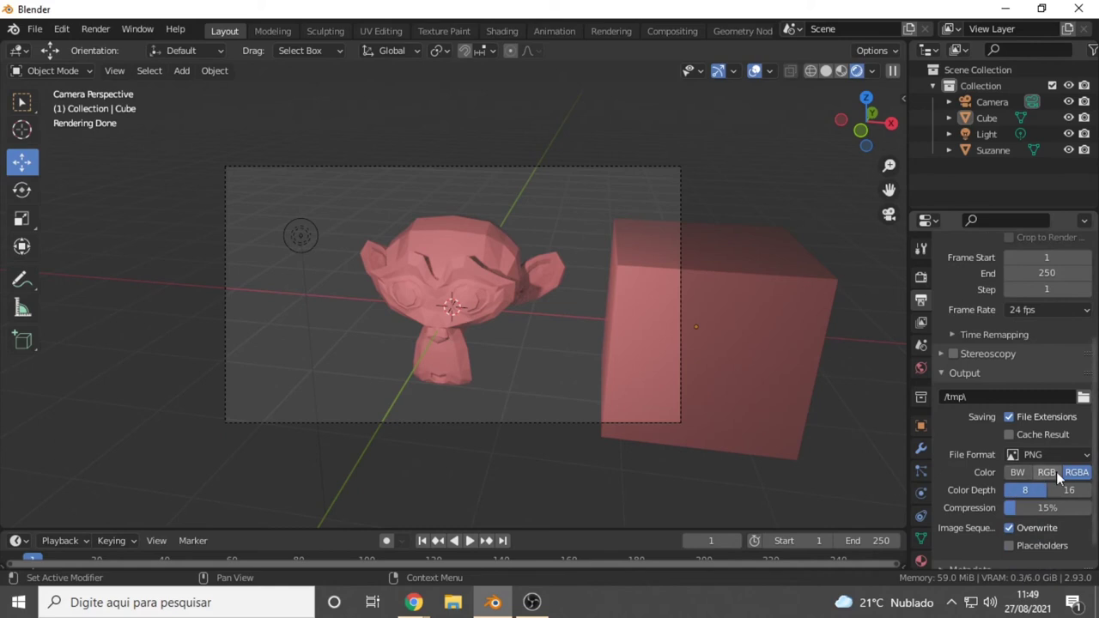
scroll(981, 484, "down", 1)
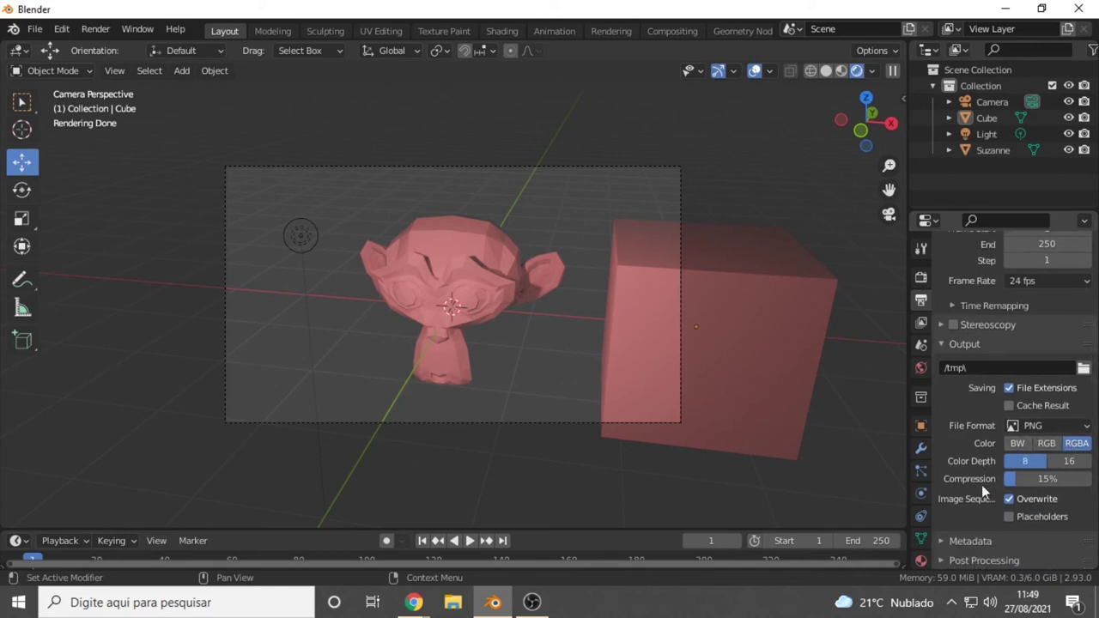
scroll(981, 484, "up", 1)
scroll(978, 474, "up", 5)
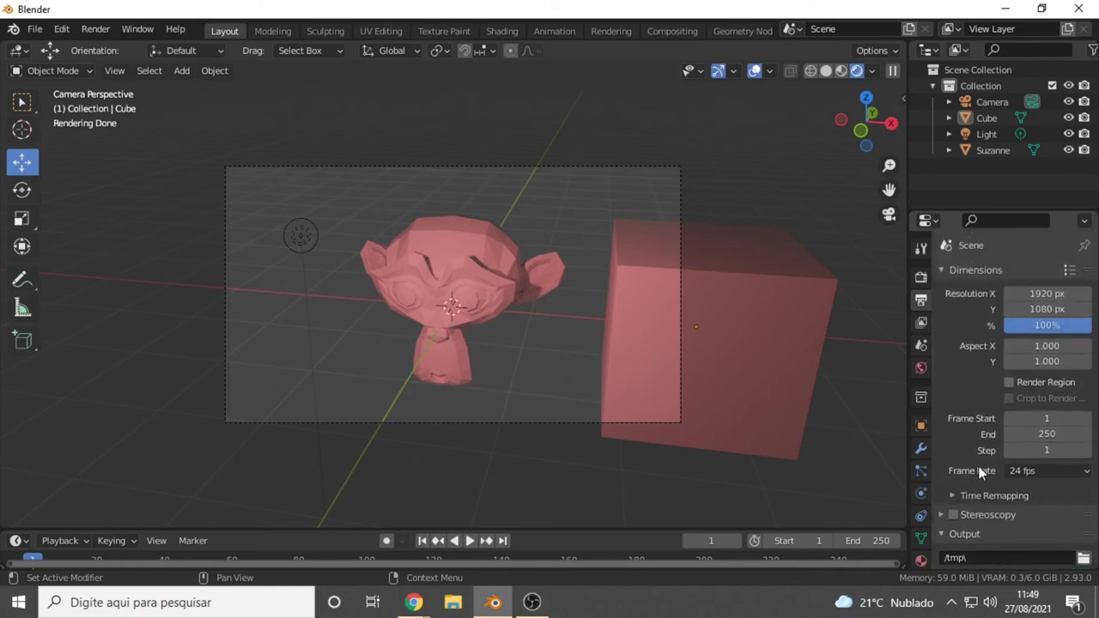
left_click(922, 276)
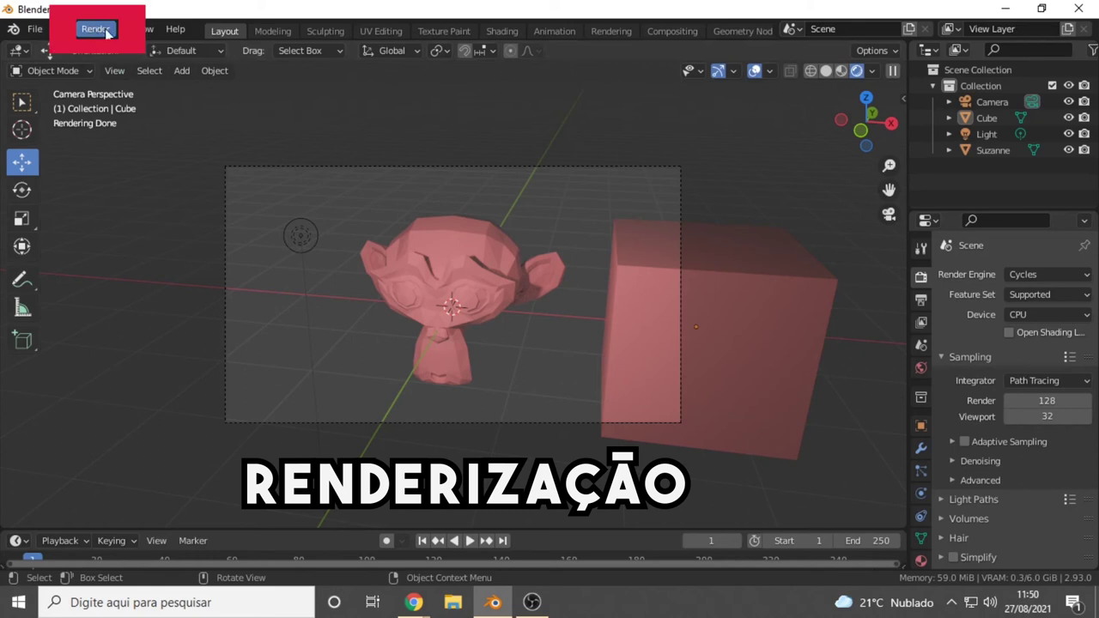
Render a still image from the camera using Render > Render Image
left_click(98, 30)
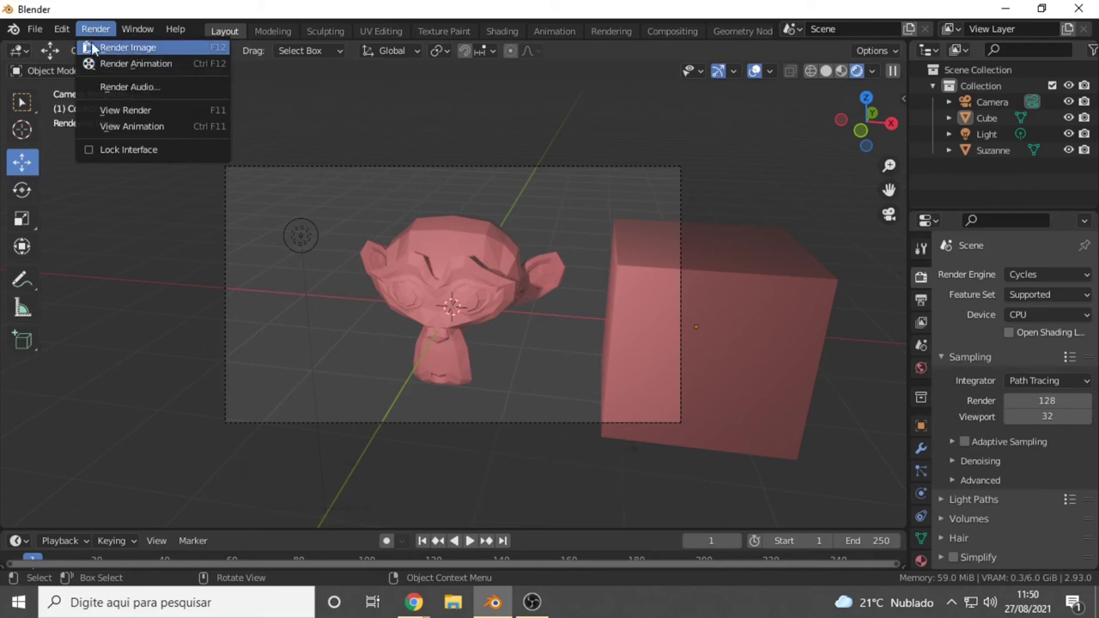
left_click(122, 48)
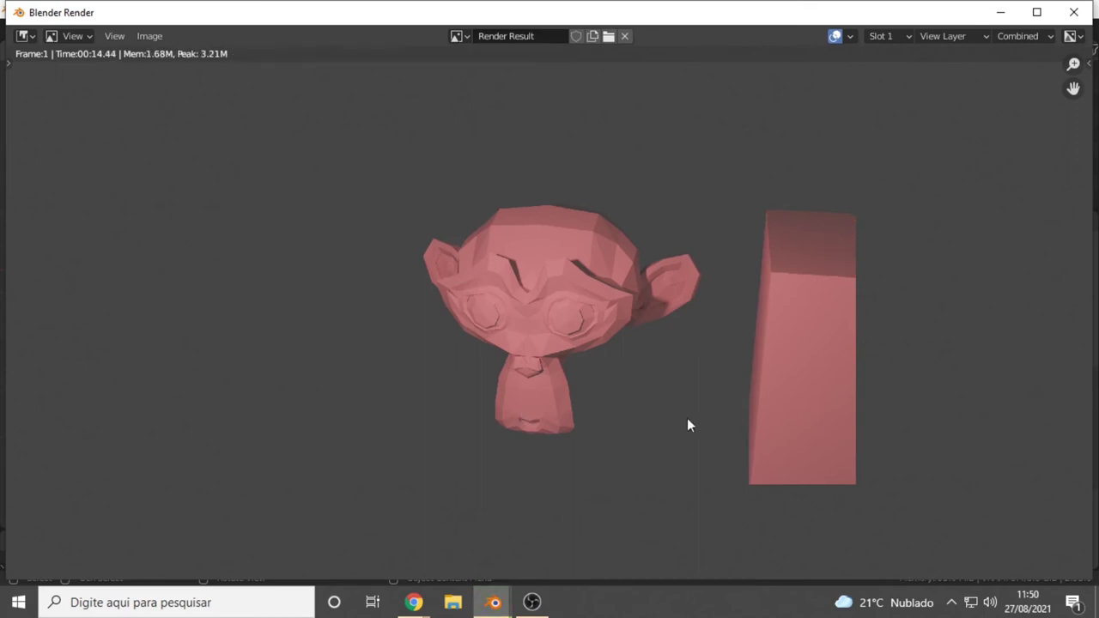
Use the render window's Image > Save As to bring up the save dialog
scroll(634, 326, "up", 1)
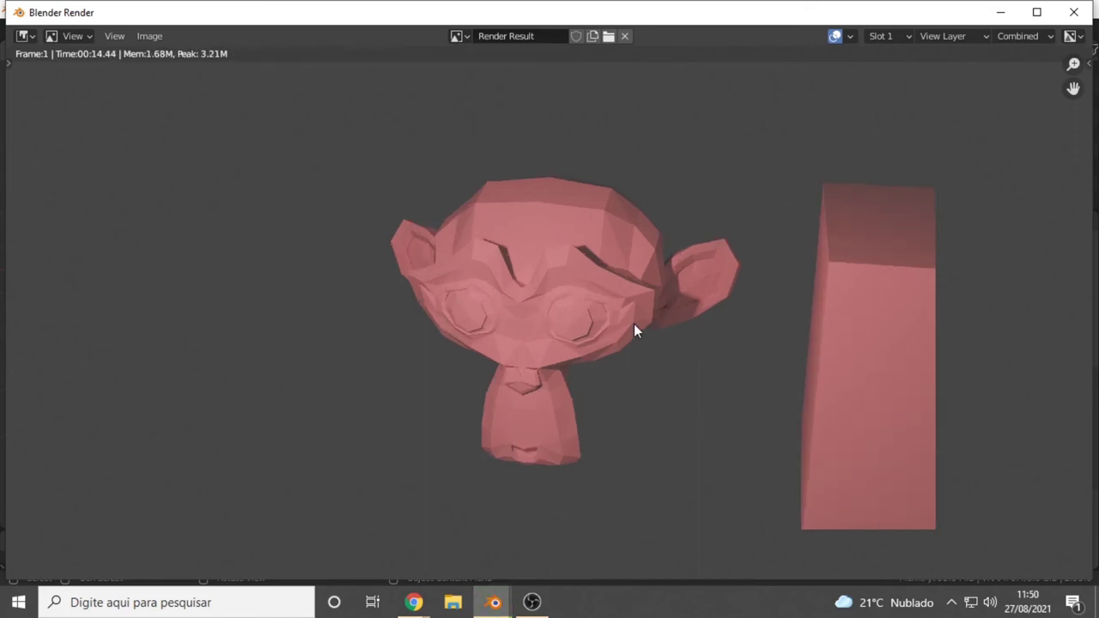
scroll(606, 302, "down", 1)
scroll(606, 302, "up", 1)
left_click(152, 39)
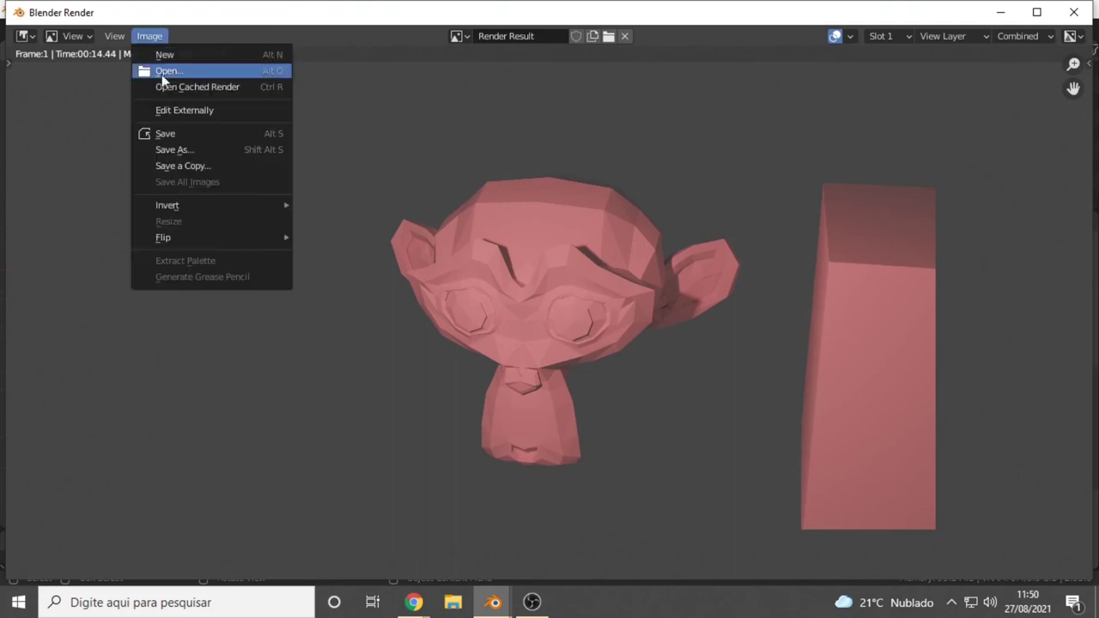
left_click(156, 150)
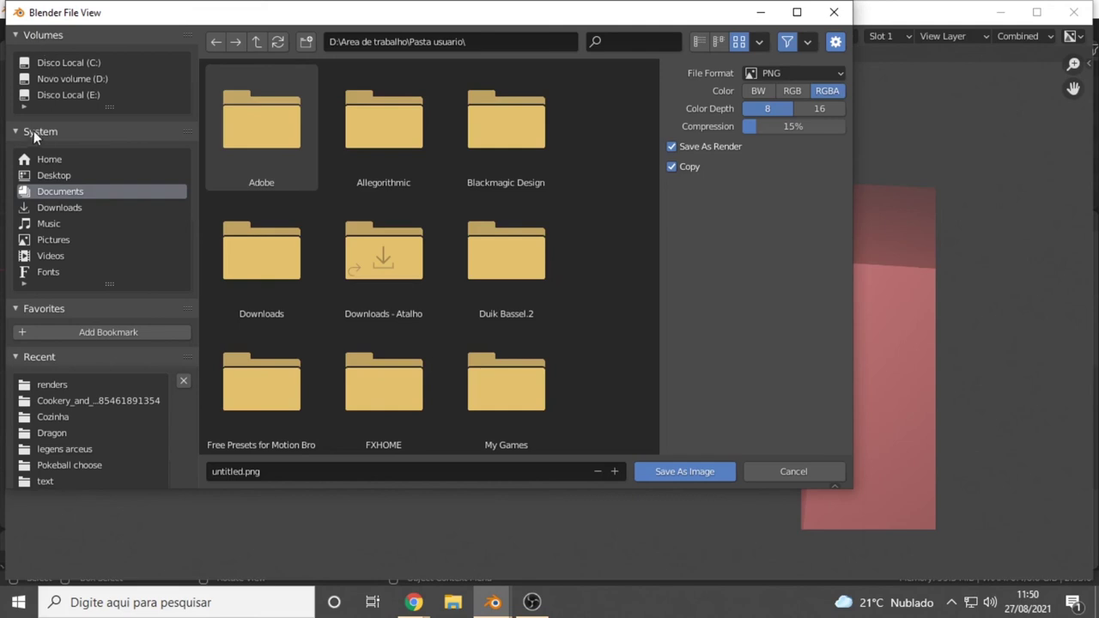
Choose PNG as the file format and start editing the untitled.png file name
scroll(71, 362, "down", 3)
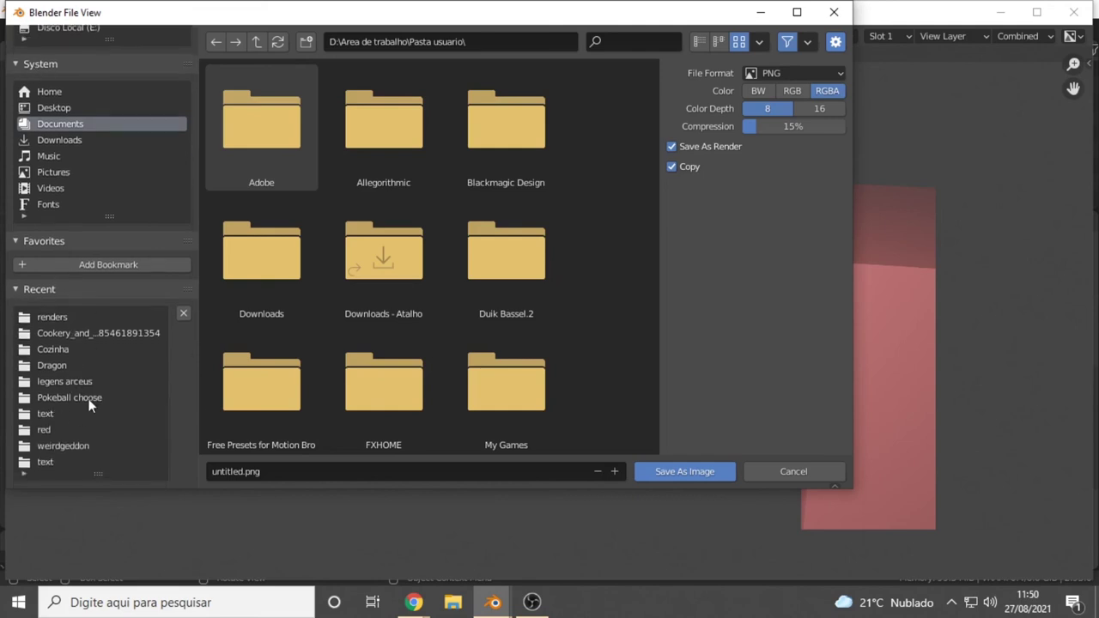
scroll(91, 394, "up", 3)
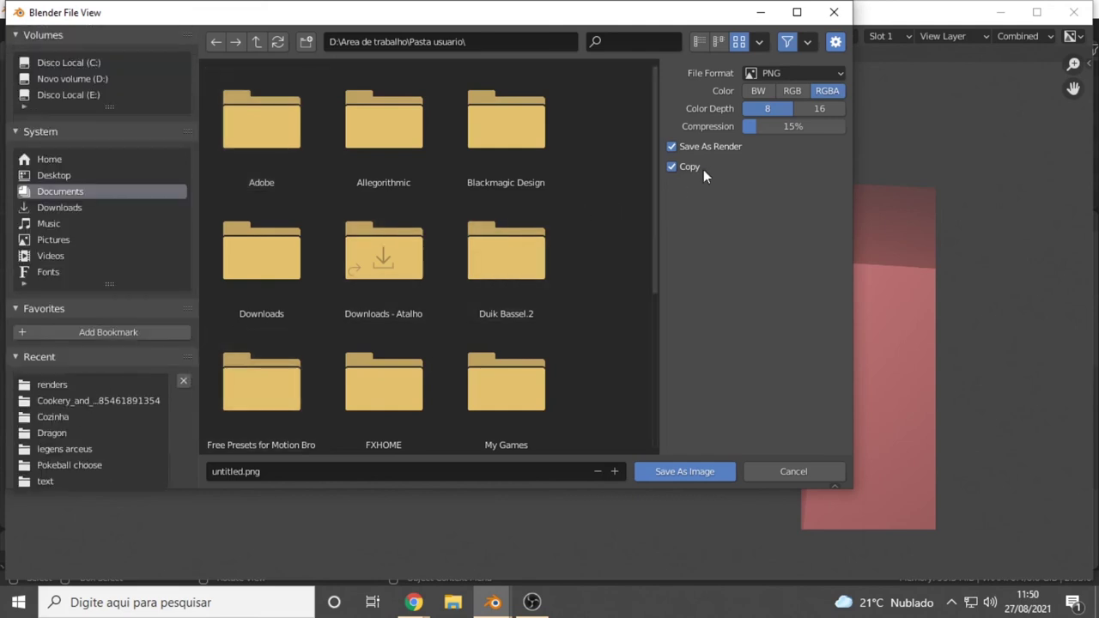
left_click(776, 74)
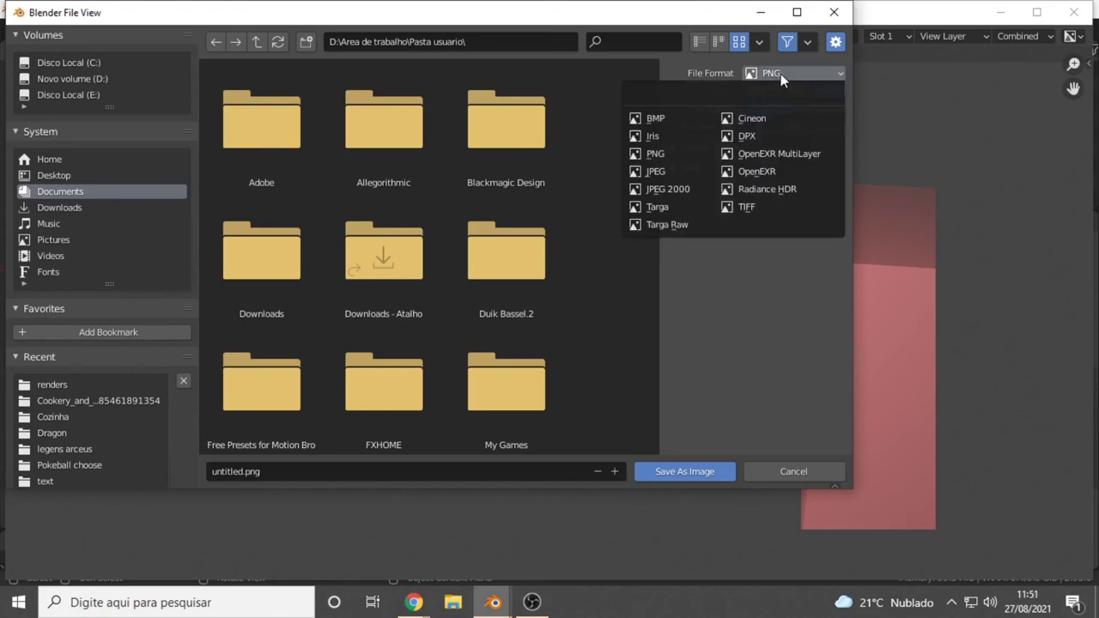
left_click(669, 152)
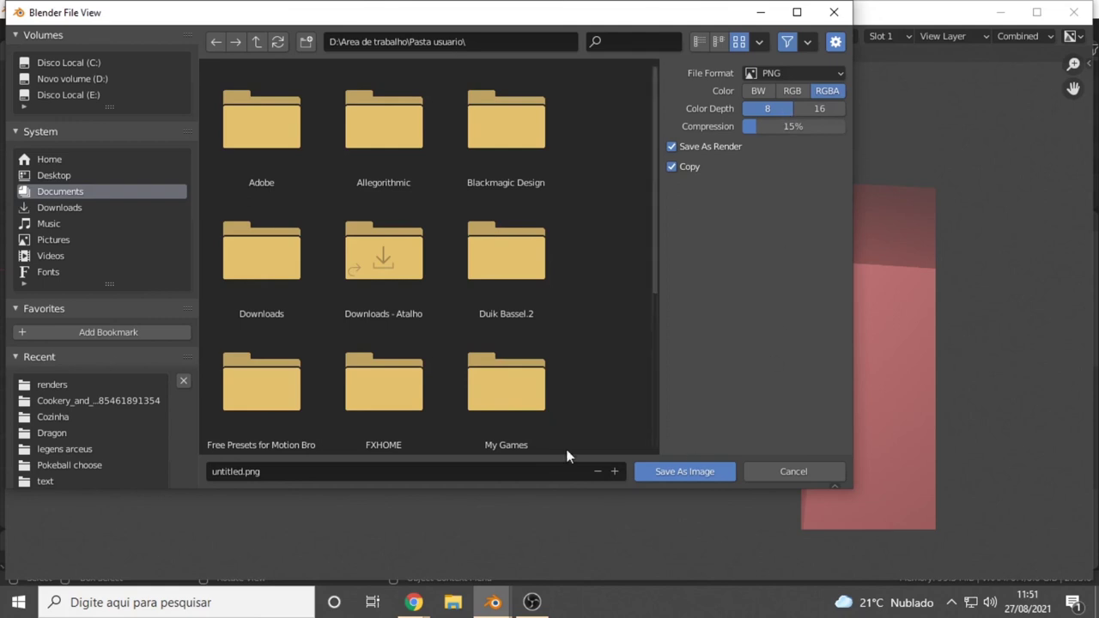
left_click(240, 471)
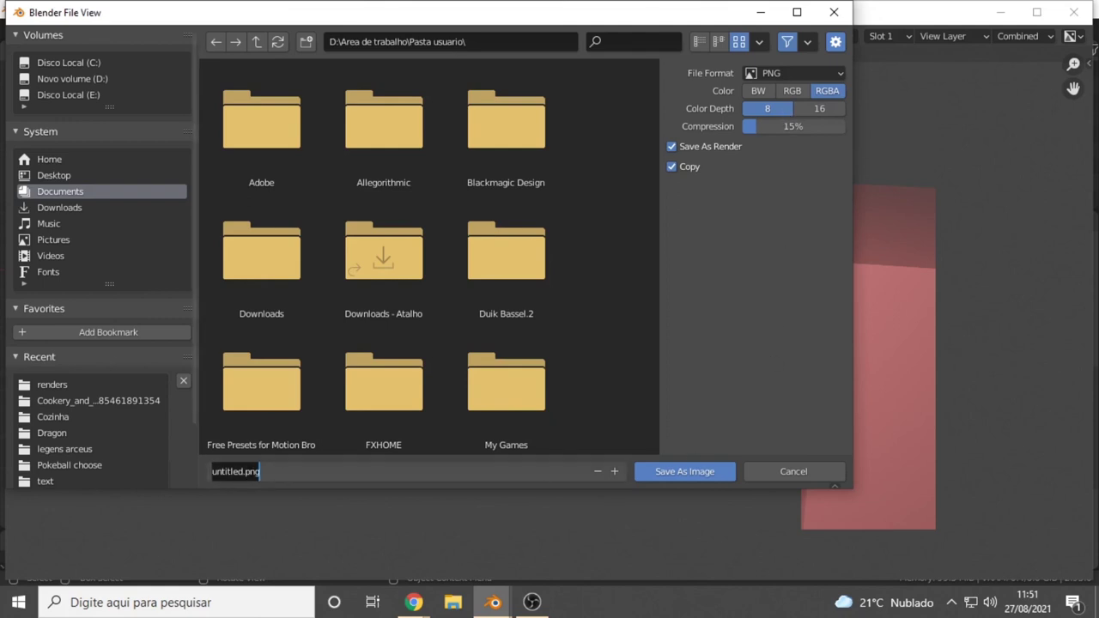